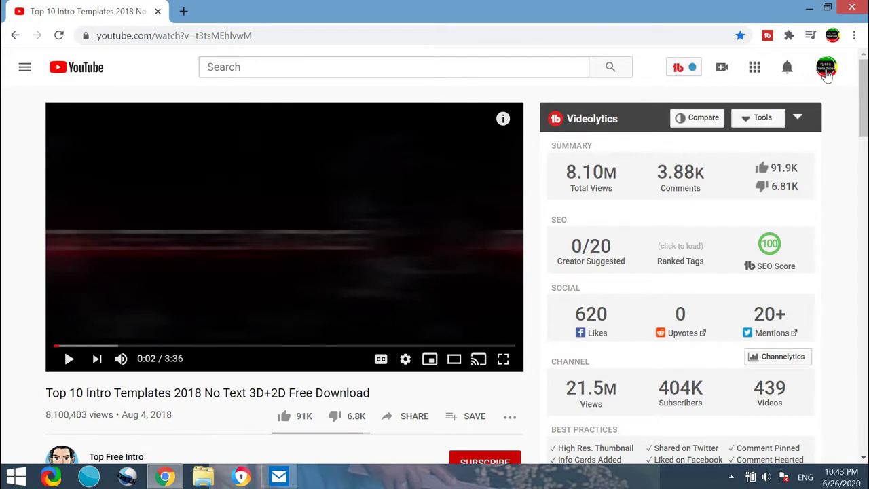
# Go through account Settings to 'Add or manage your channel(s)' to list the channels
pyautogui.click(827, 70)
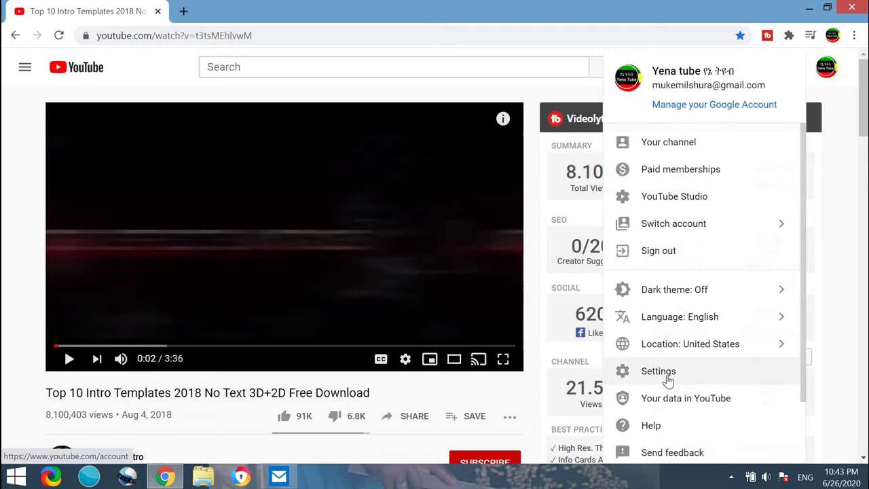
pyautogui.click(669, 378)
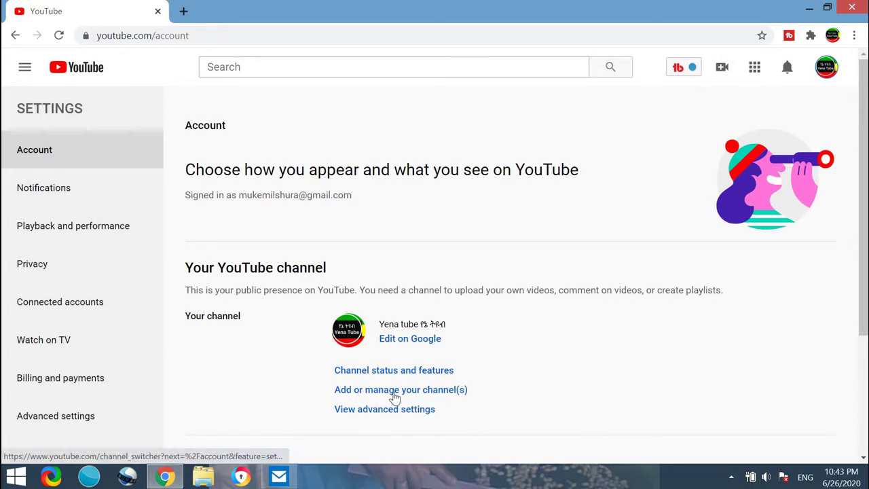
pyautogui.click(403, 391)
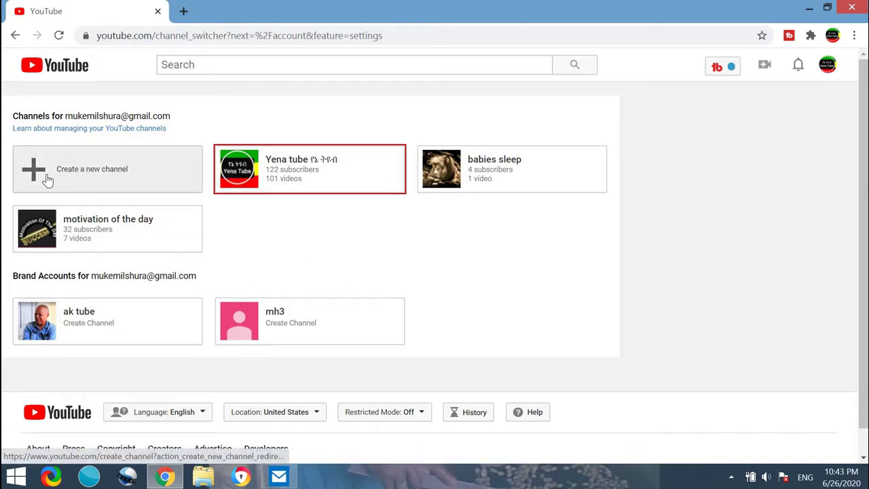
# Create a new channel under a Brand Account named 'love'
pyautogui.click(122, 173)
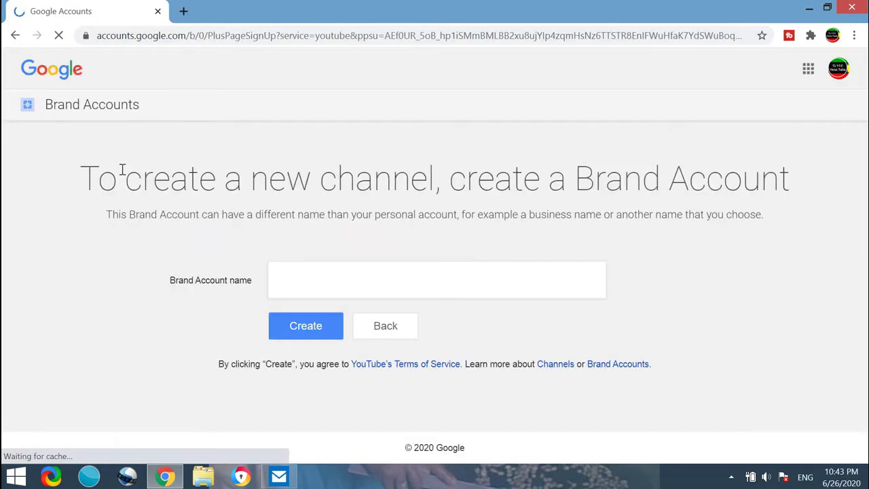
pyautogui.click(294, 281)
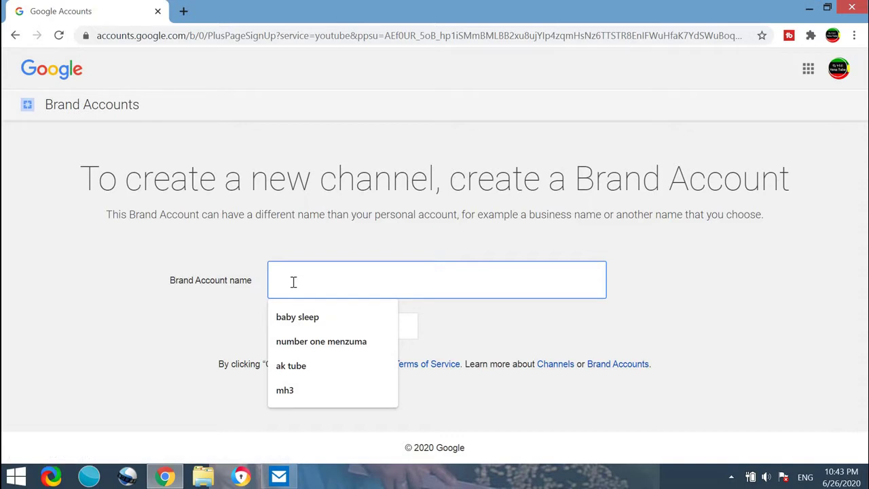
pyautogui.write('love')
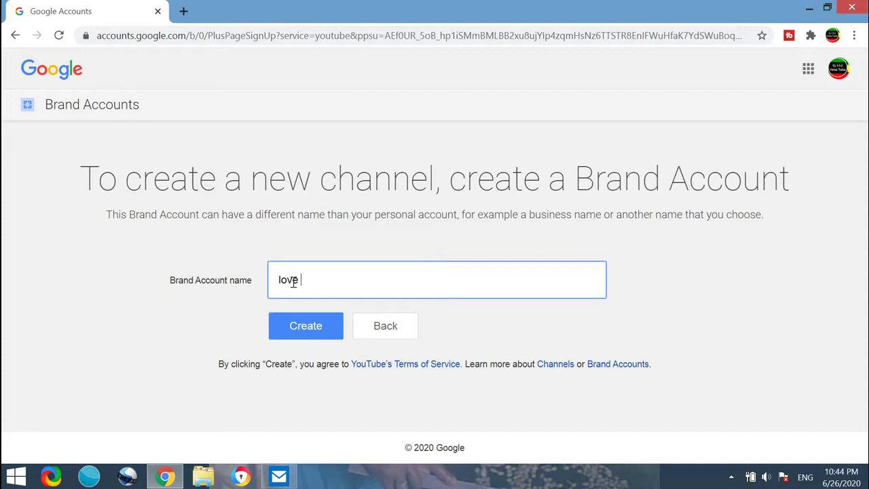
pyautogui.click(318, 330)
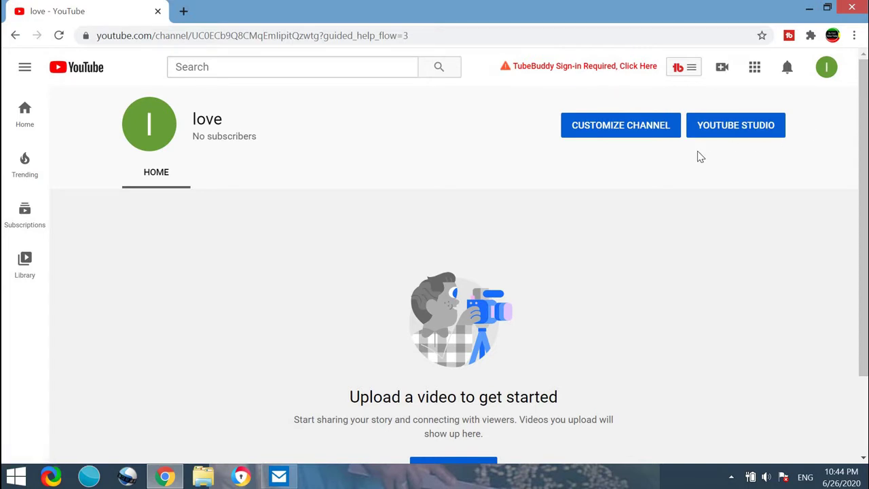
# Upload the man-in-suit portrait JPG as the love channel's profile picture
pyautogui.click(623, 130)
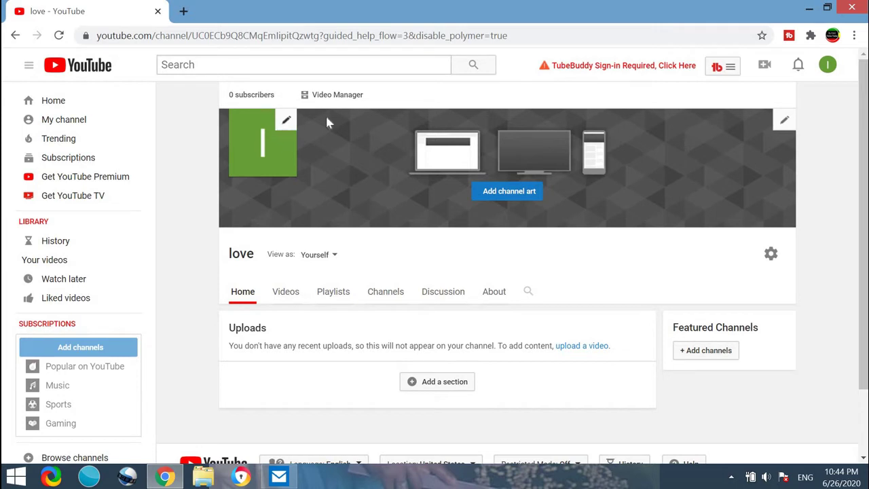
pyautogui.click(285, 123)
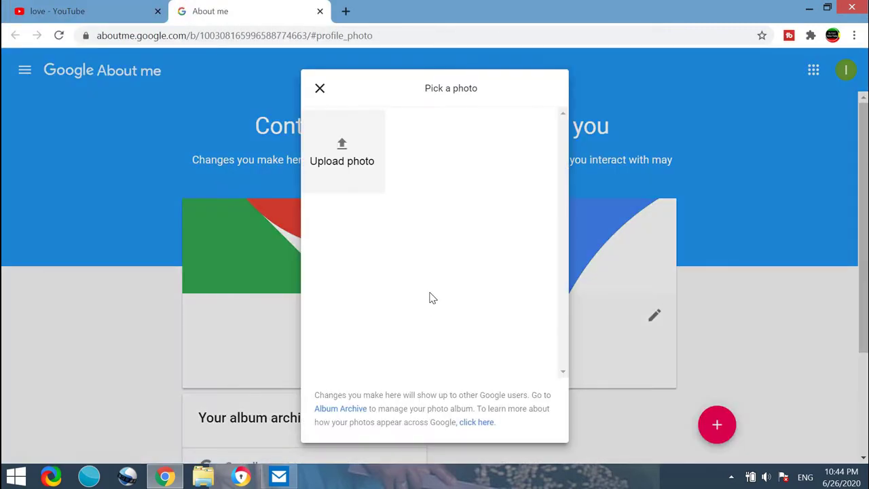
pyautogui.click(348, 156)
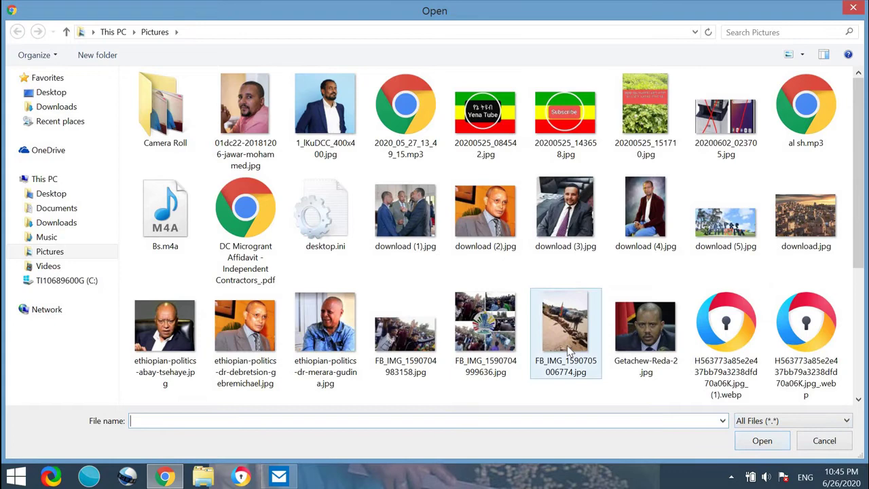
pyautogui.click(647, 342)
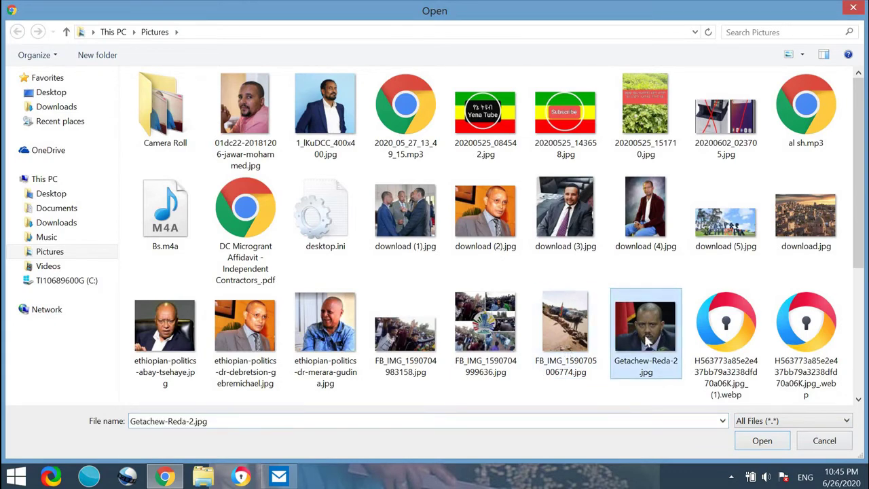
pyautogui.click(767, 443)
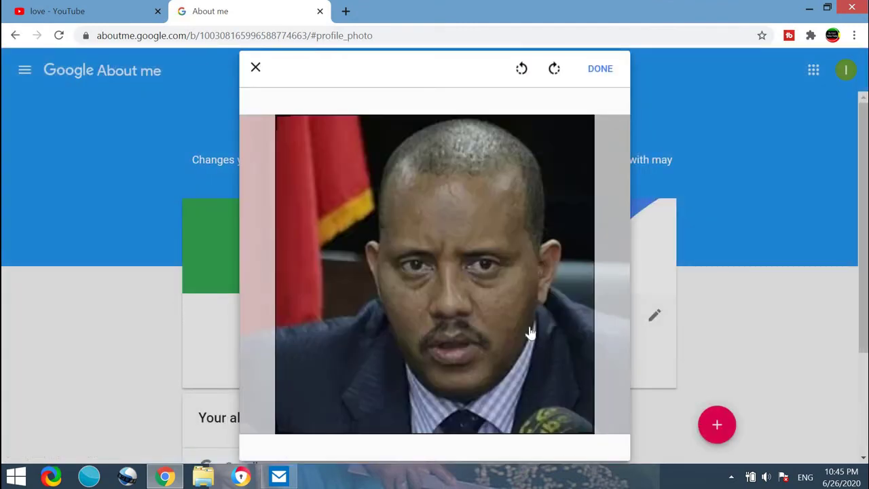
pyautogui.click(601, 69)
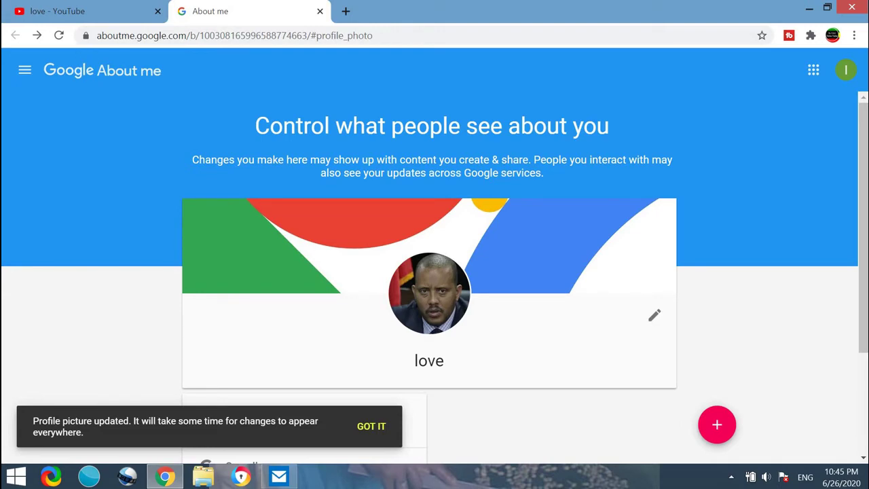
# Set the love channel's banner to the gallery photo of mountains with low clouds
pyautogui.click(79, 11)
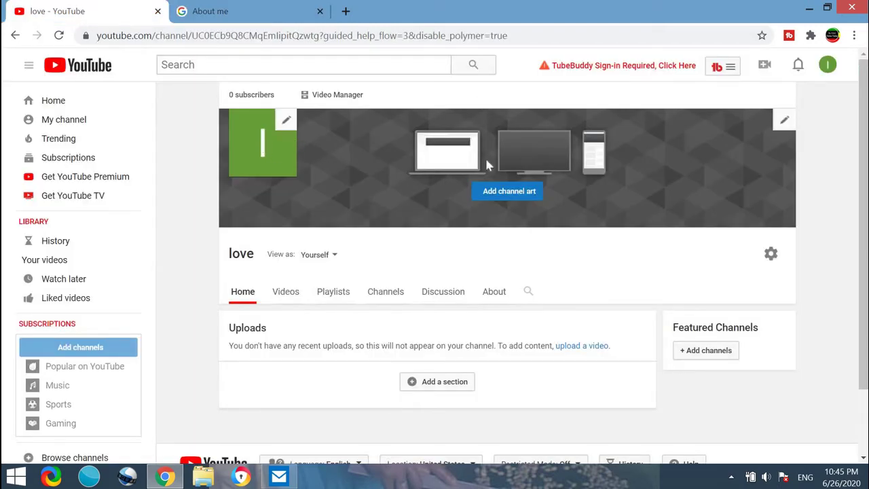
pyautogui.click(501, 194)
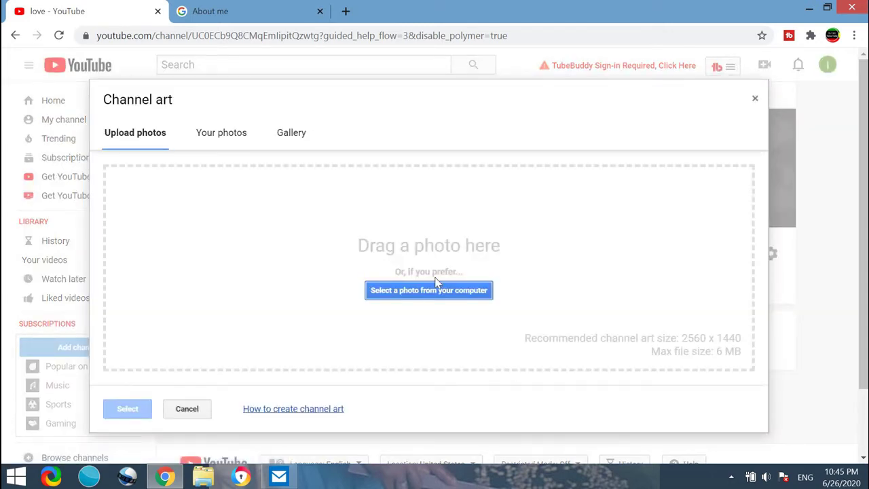
pyautogui.click(431, 297)
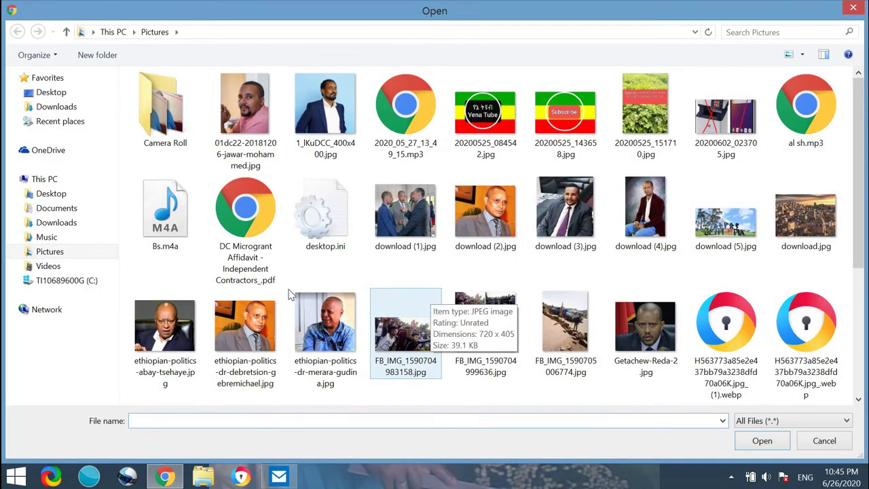
pyautogui.click(824, 443)
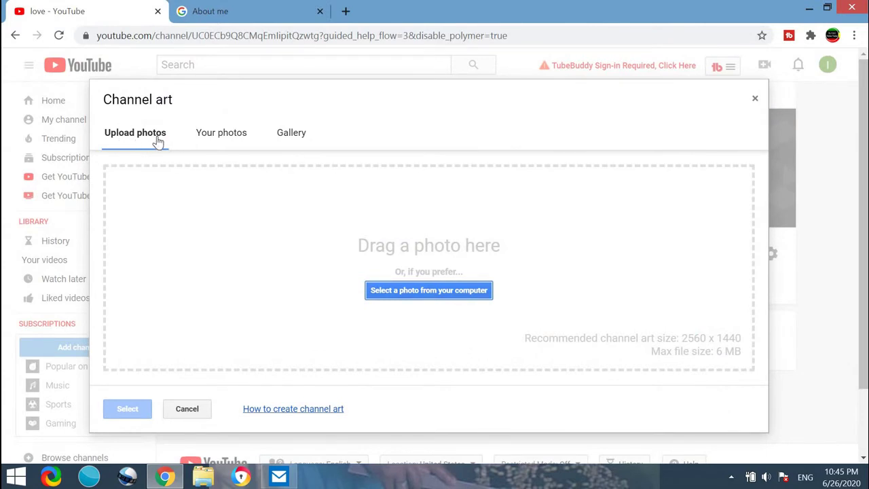
pyautogui.click(293, 138)
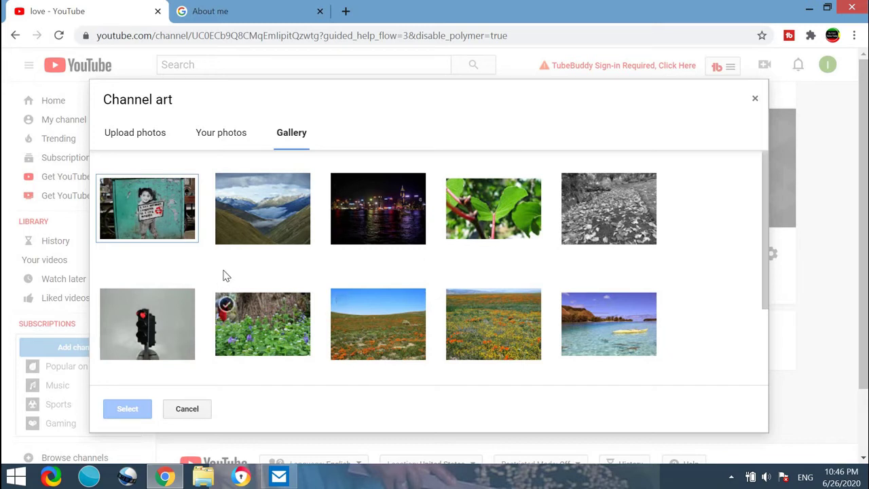
pyautogui.moveTo(262, 208)
pyautogui.click(262, 233)
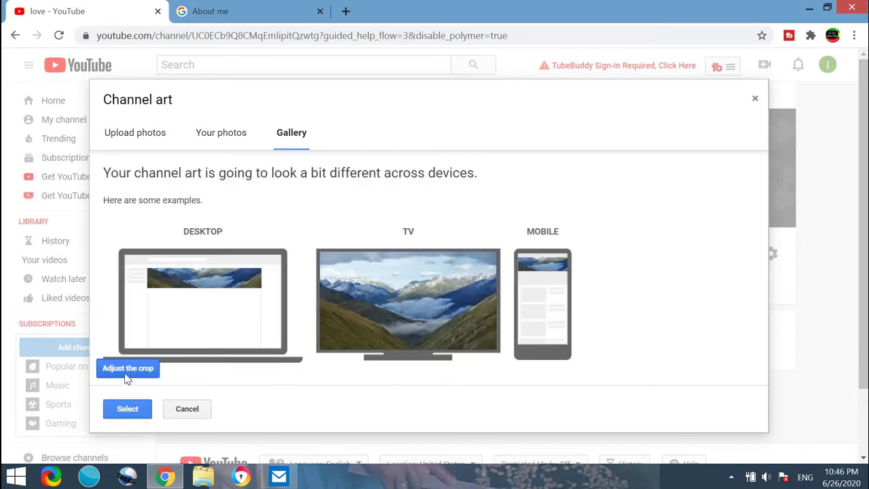
pyautogui.click(128, 410)
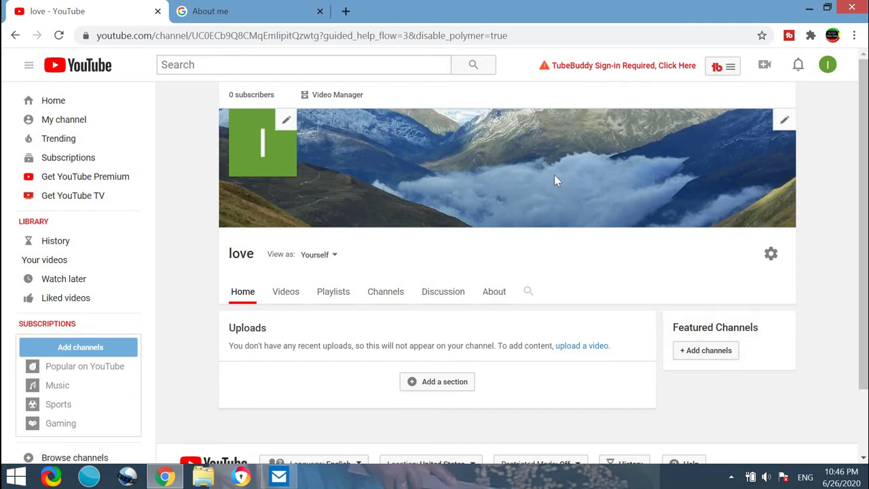
# Open the love channel's YouTube Studio dashboard, dismissing the welcome message and Create menu
pyautogui.click(15, 37)
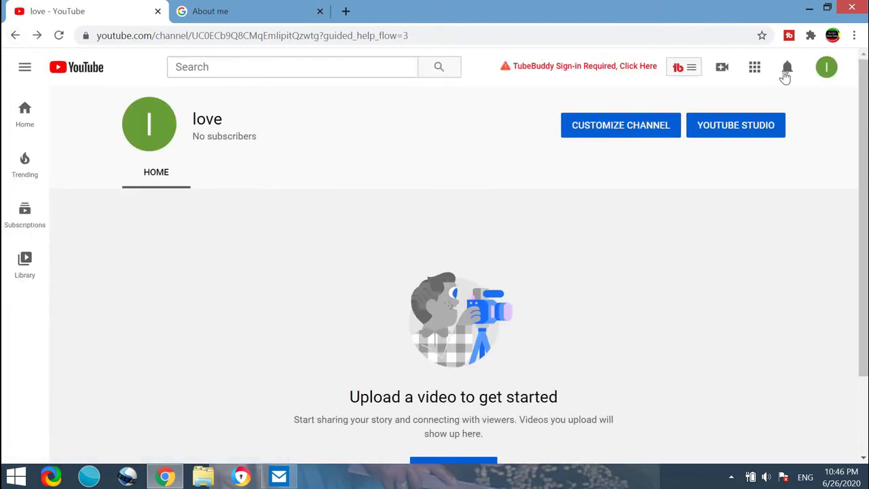
pyautogui.click(732, 133)
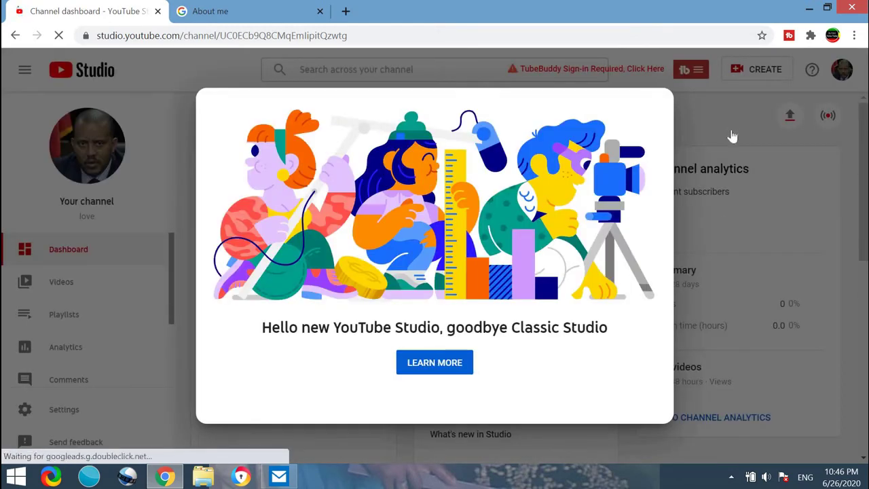
pyautogui.click(794, 284)
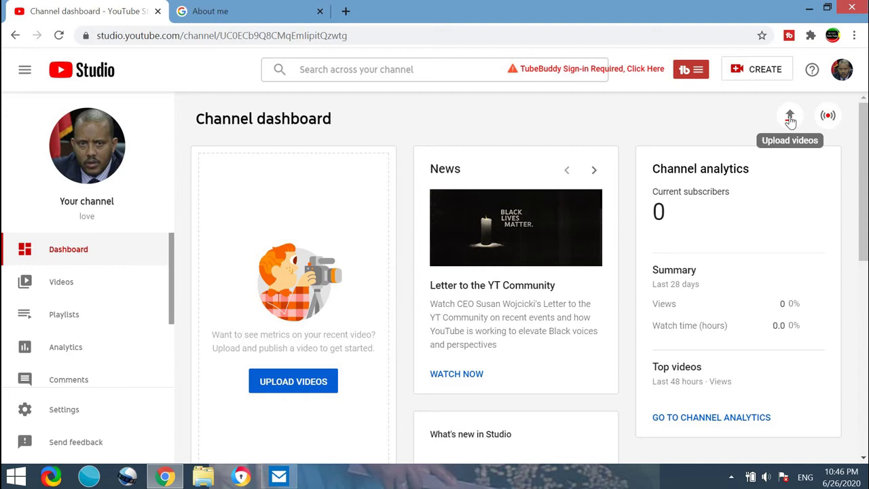
pyautogui.click(764, 73)
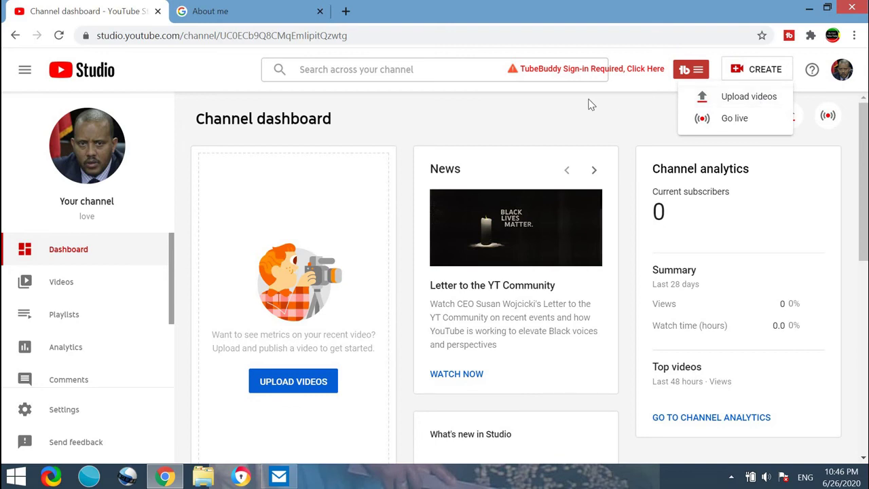
pyautogui.click(591, 125)
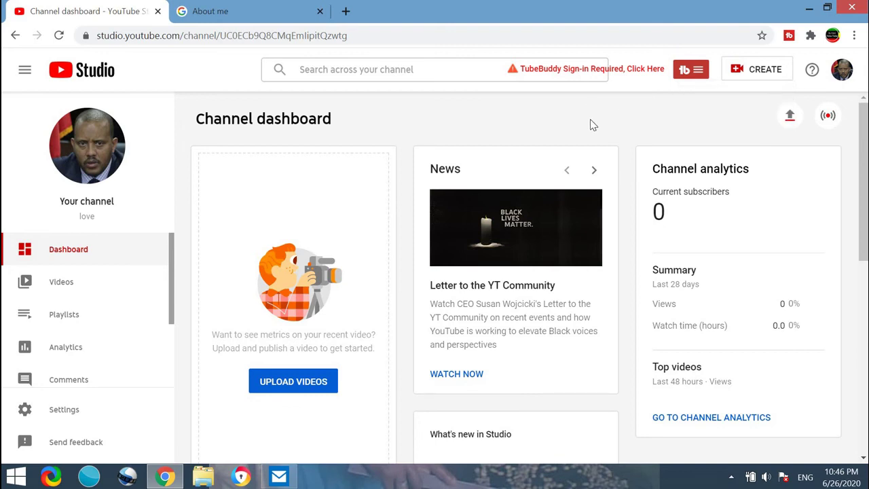